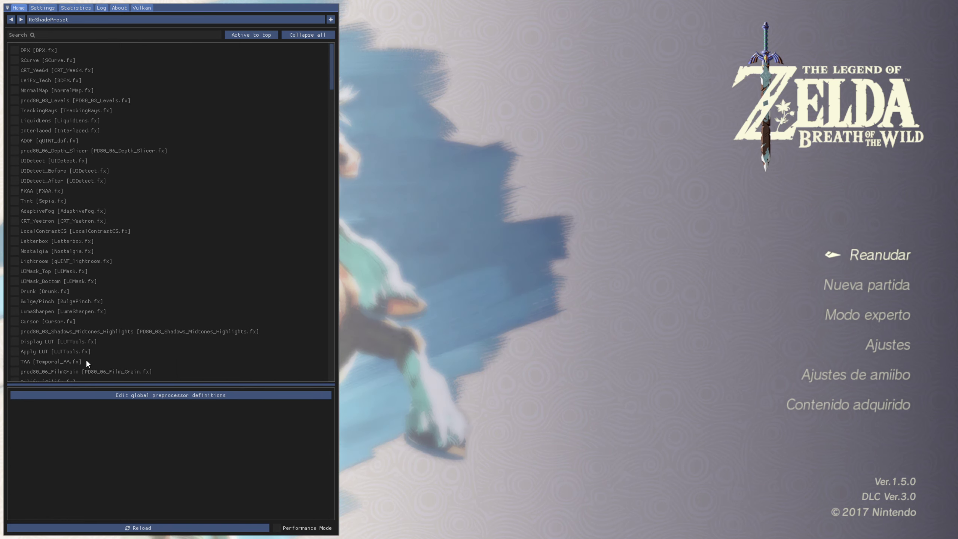
Close the ReShade overlay and take the game out of full screen
left_click(61, 60)
left_click(61, 59)
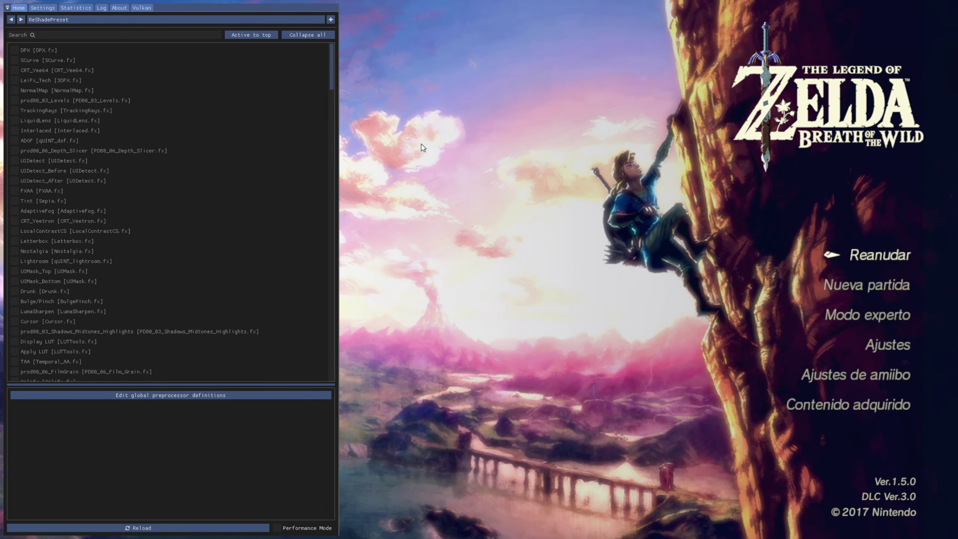
key("Home")
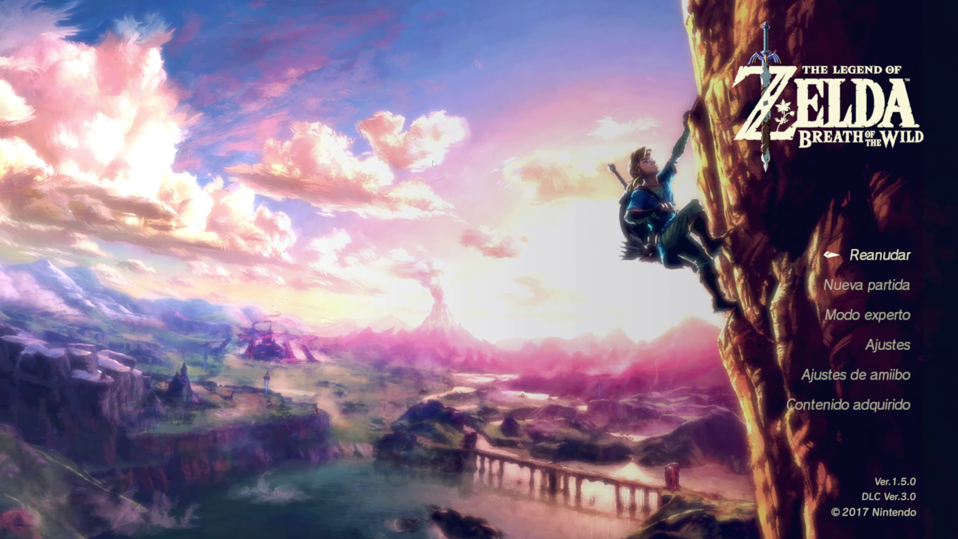
double_click(453, 237)
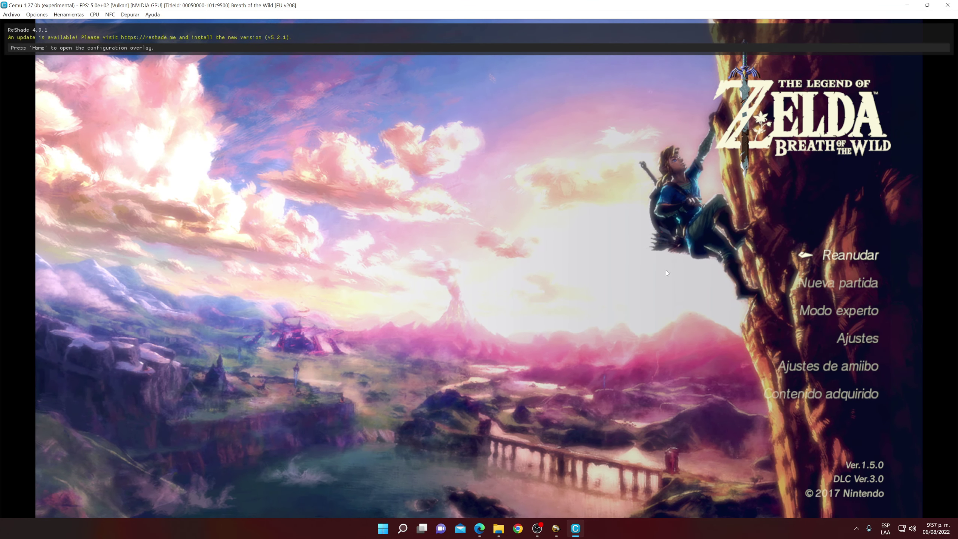
Switch to File Explorer and create a folder named Presets inside the cemu_1.27.0 folder
left_click(583, 534)
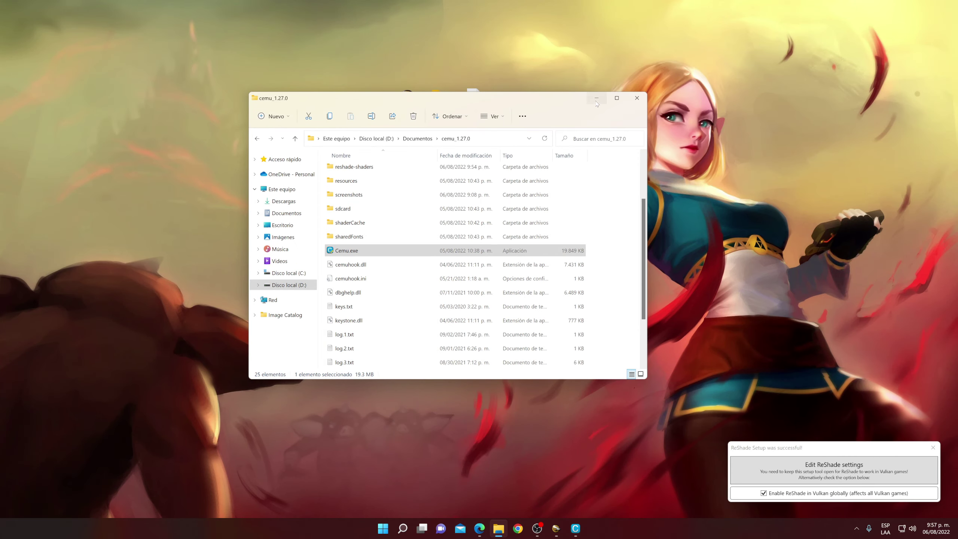
scroll(337, 234, "up", 2)
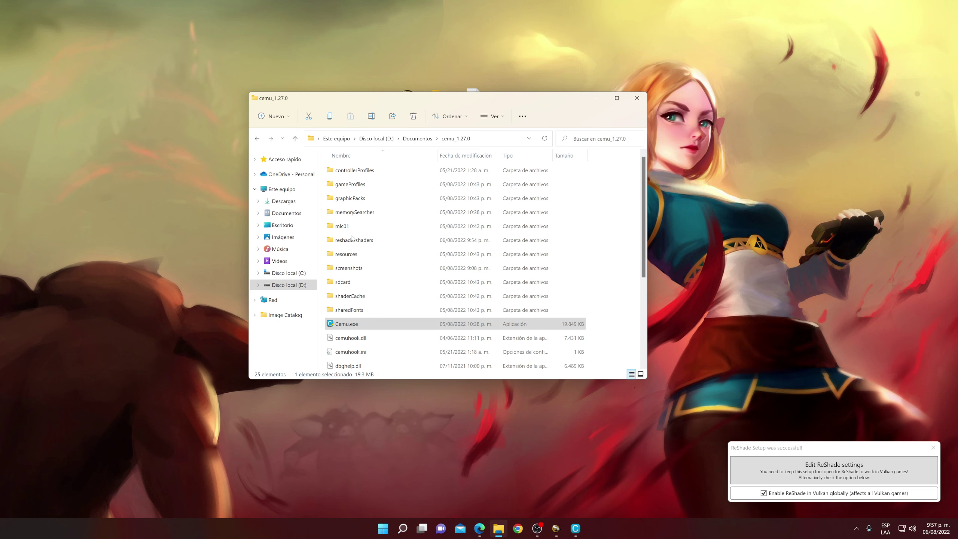
left_click(323, 260)
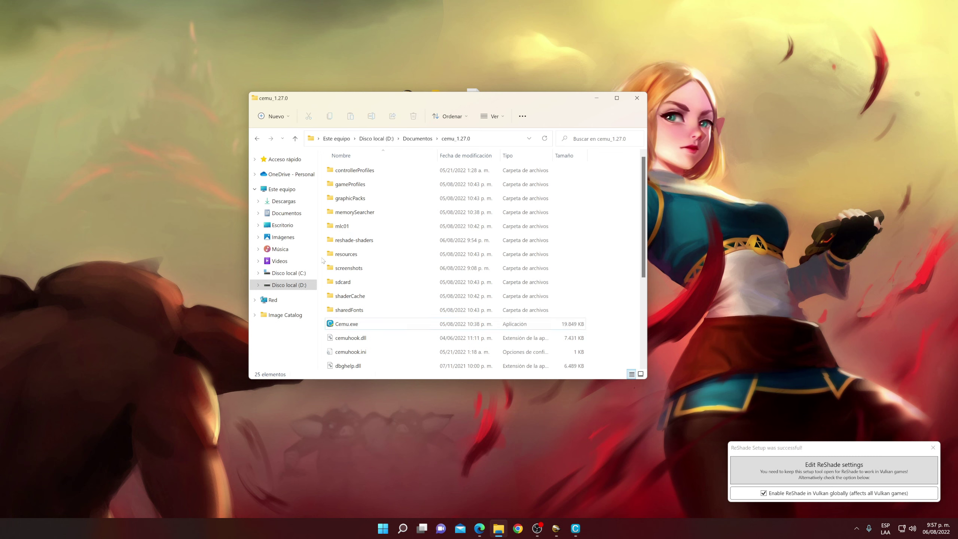
key("ctrl+shift+n")
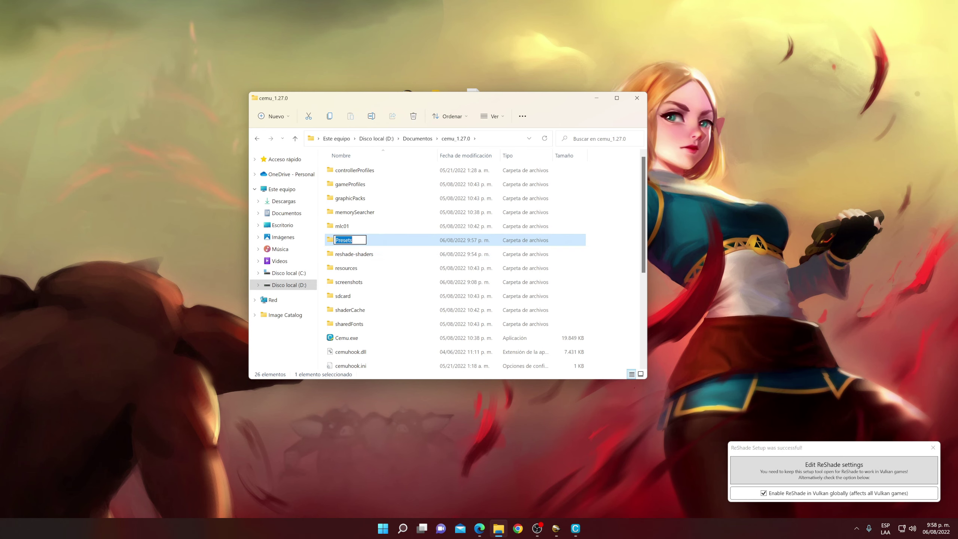
Copy IORIPTY (1).ini from the desktop into the Presets folder and close the folder window
double_click(372, 242)
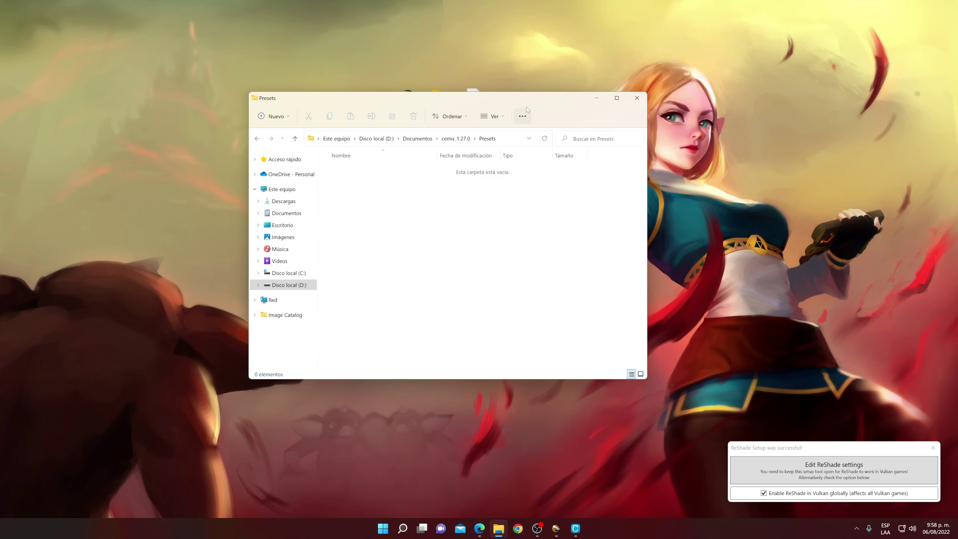
left_click_drag(527, 110, 527, 146)
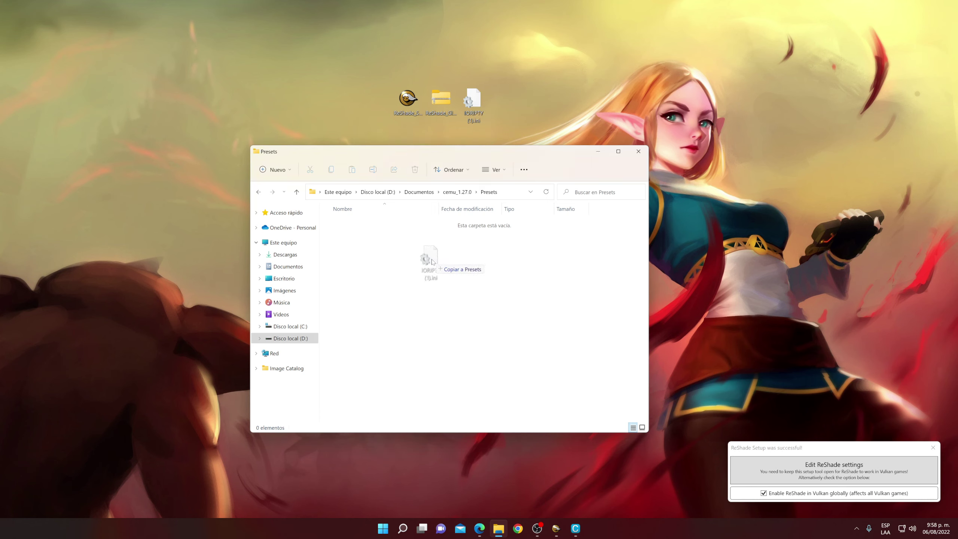
left_click_drag(433, 262, 433, 262)
left_click(455, 265)
left_click(368, 224)
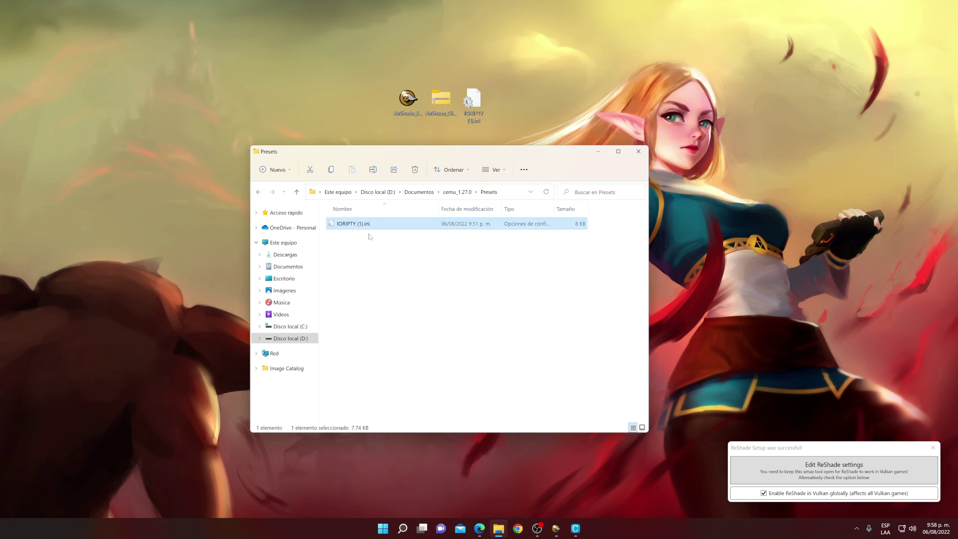
left_click(639, 153)
Switch back to Cemu and load IORIPTY (1).ini from the Presets folder as the active ReShade preset
left_click(582, 530)
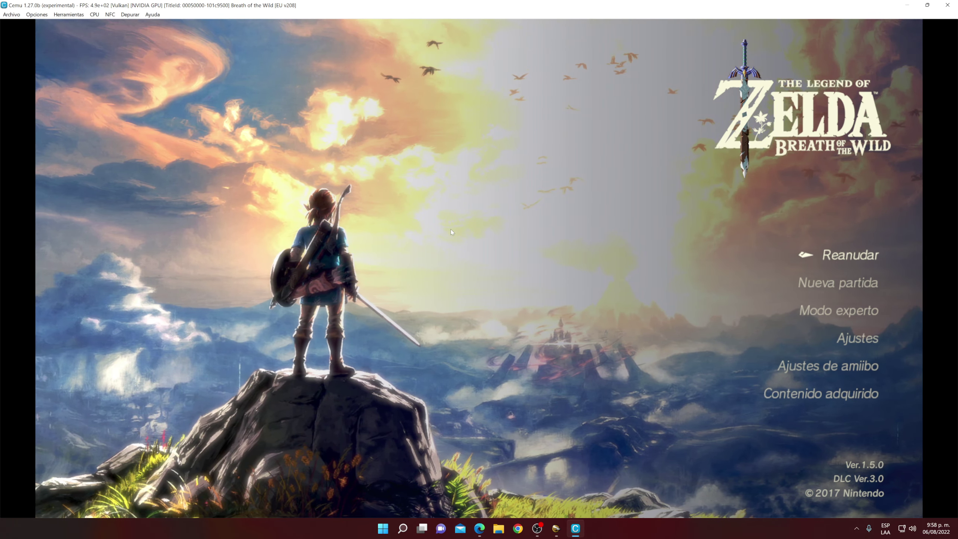
key("Home")
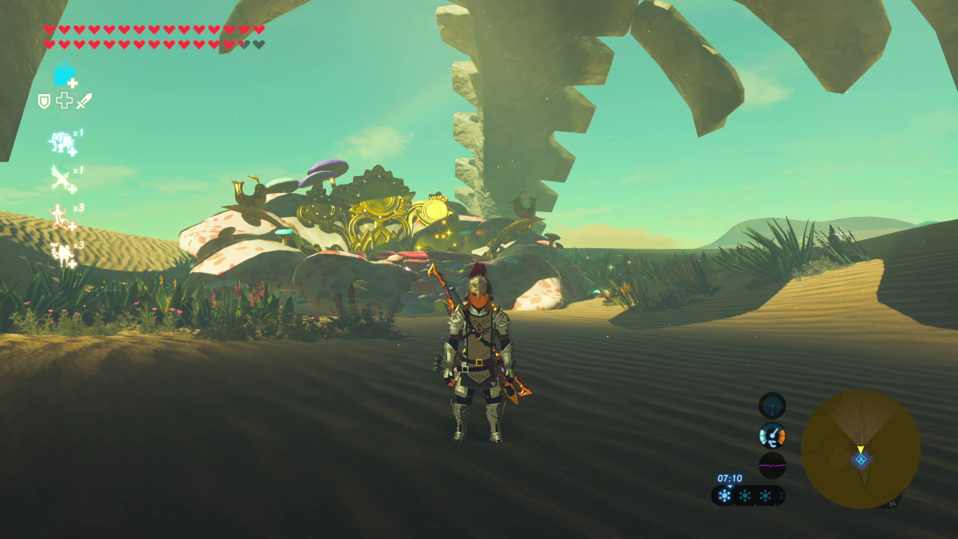
key("Home")
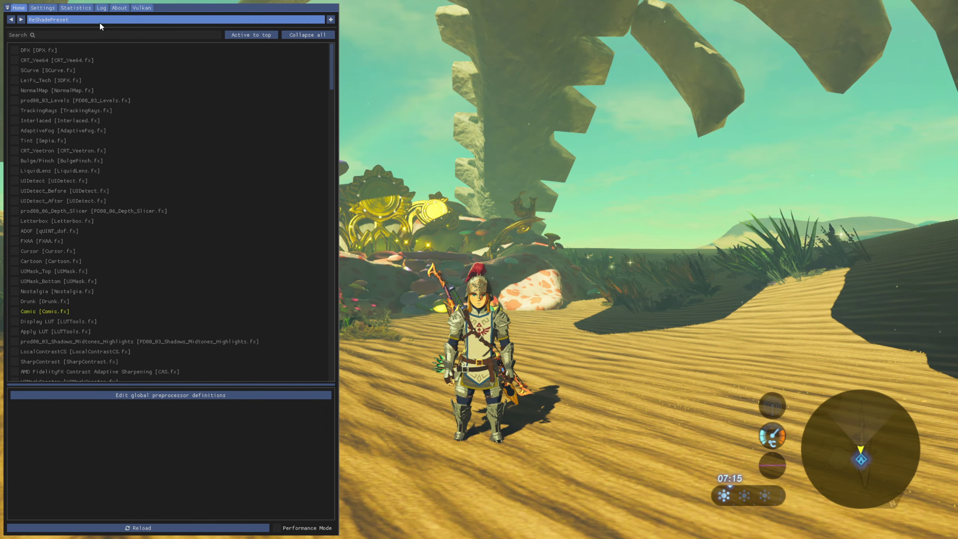
left_click(68, 17)
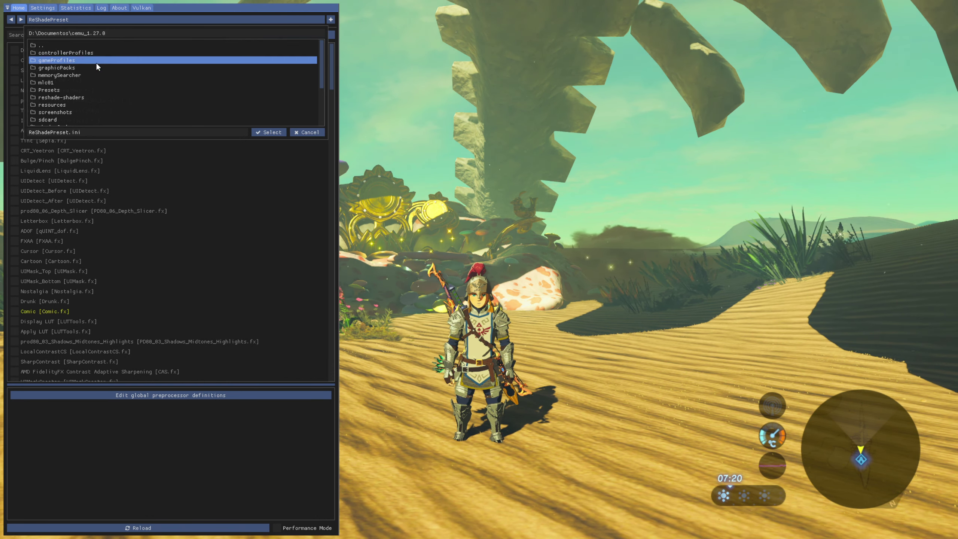
left_click(85, 37)
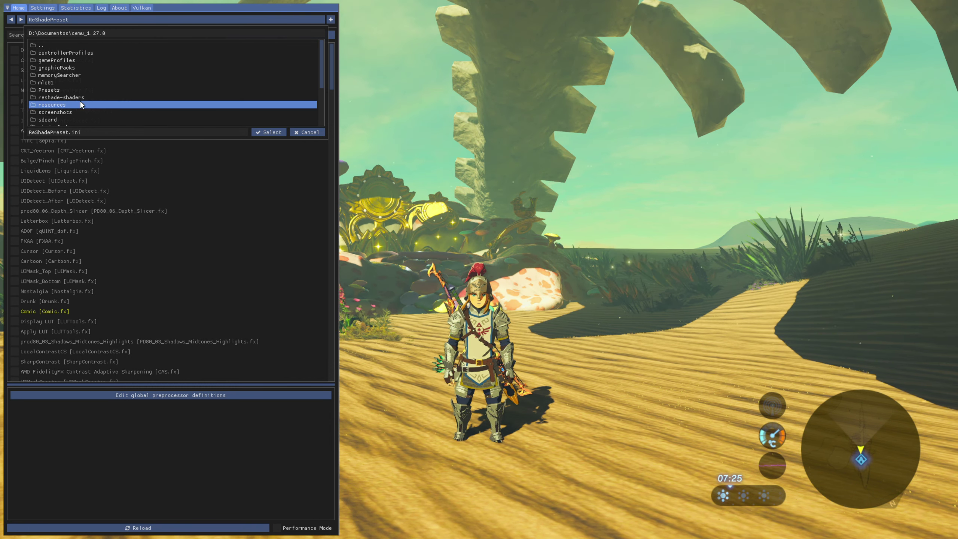
double_click(60, 90)
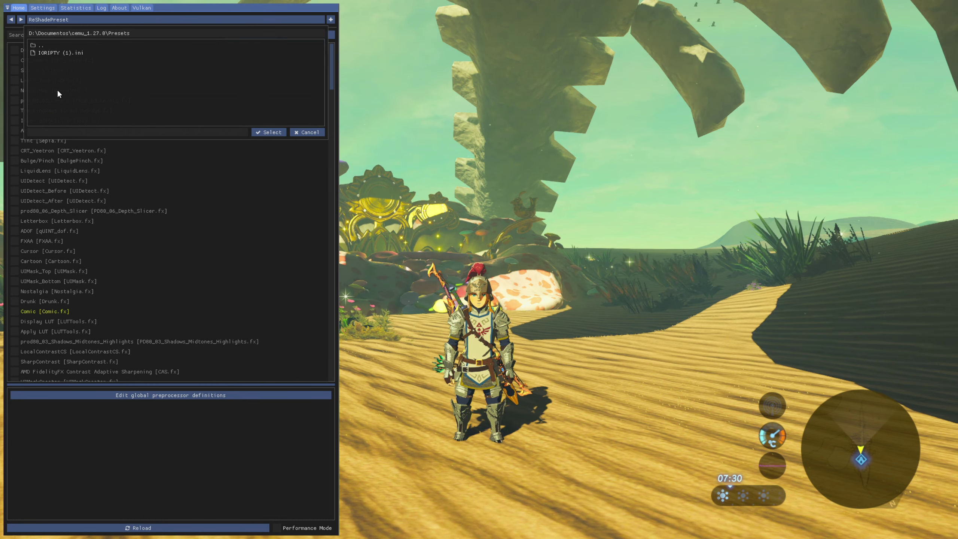
left_click(65, 53)
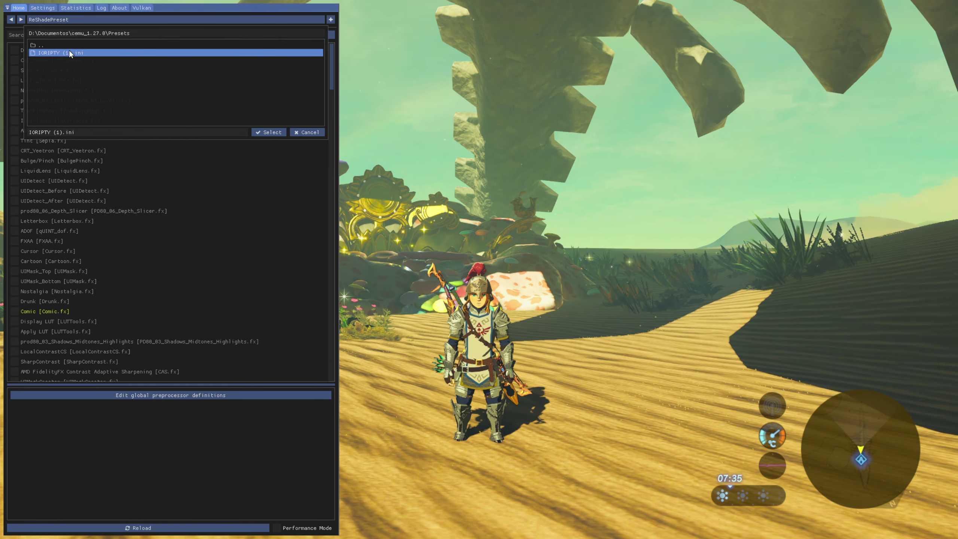
left_click(267, 132)
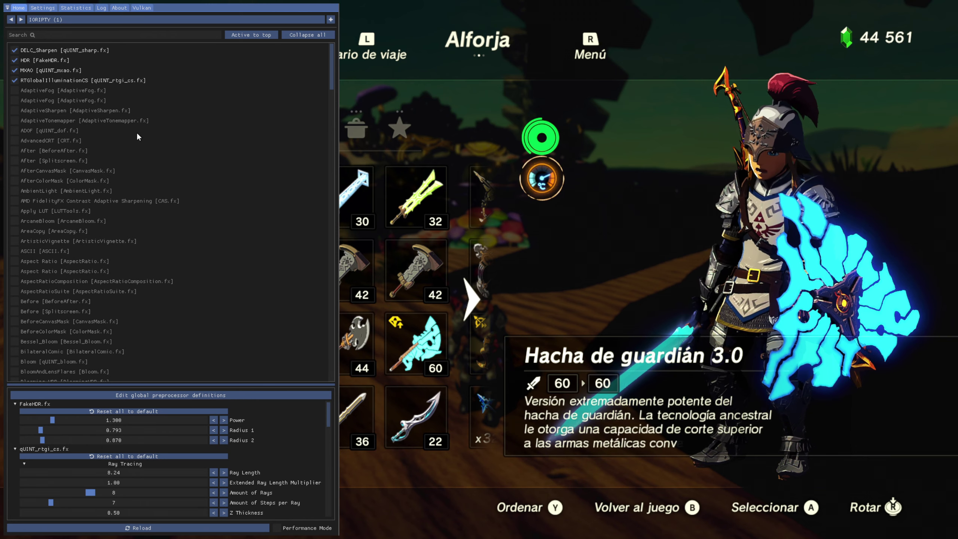
Swap Link's helmet for another headpiece in the inventory and return to the game with the ReShade overlay hidden
key("Home")
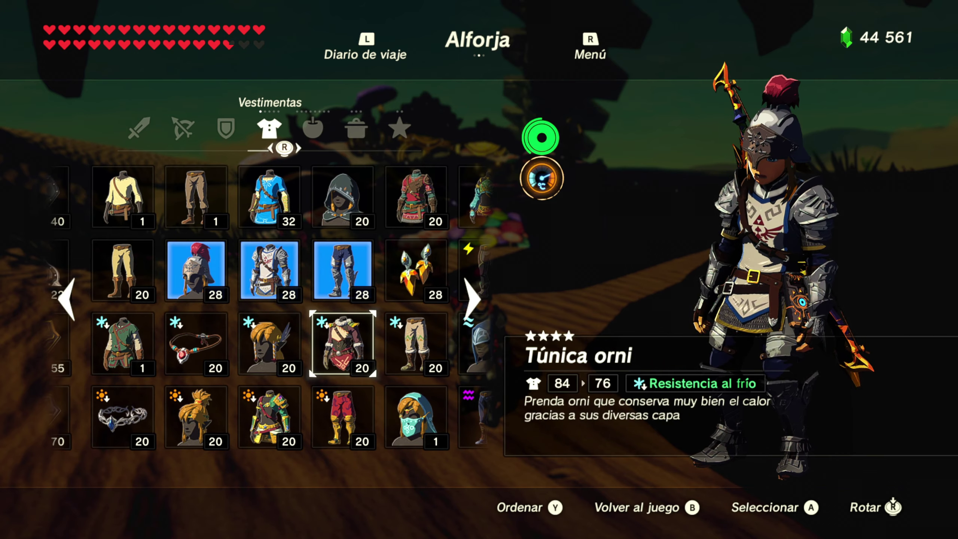
left_click(196, 417)
key("Escape")
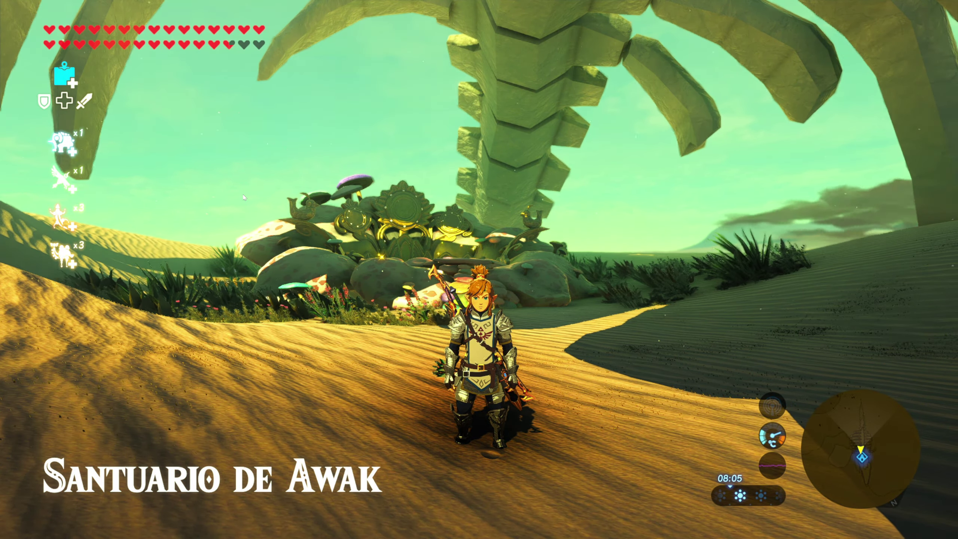
Reopen the ReShade overlay and review the MXAO description, the Vulkan depth buffers, the log and the statistics
key("Home")
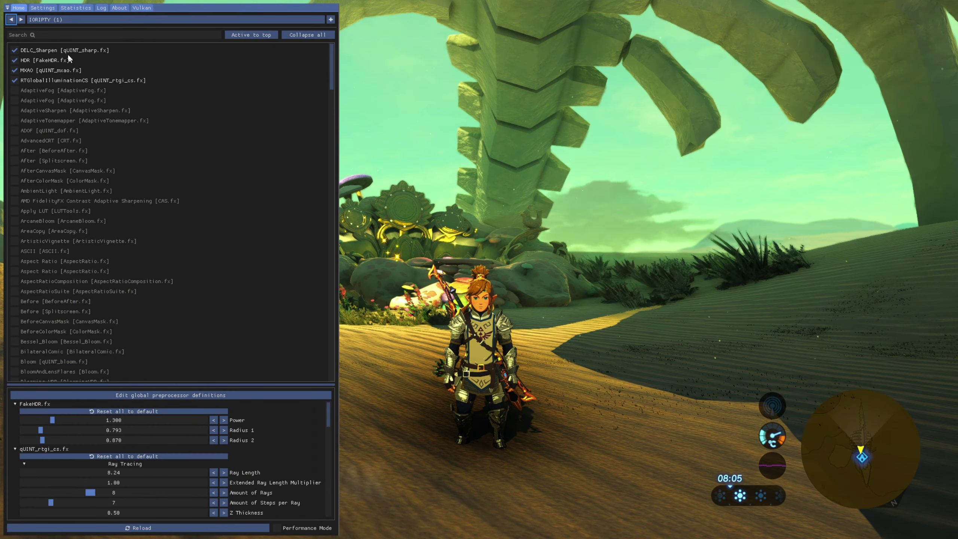
mouse_move(66, 74)
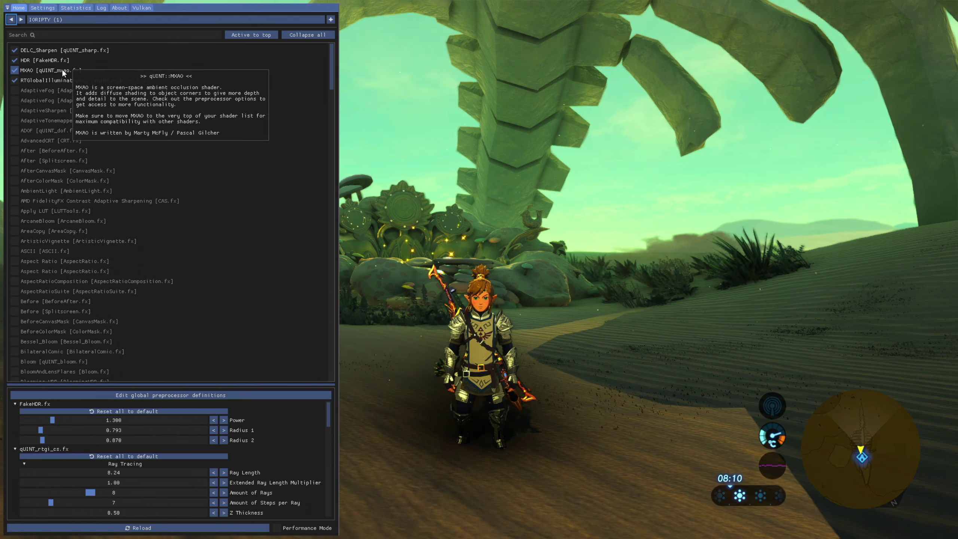
left_click(142, 8)
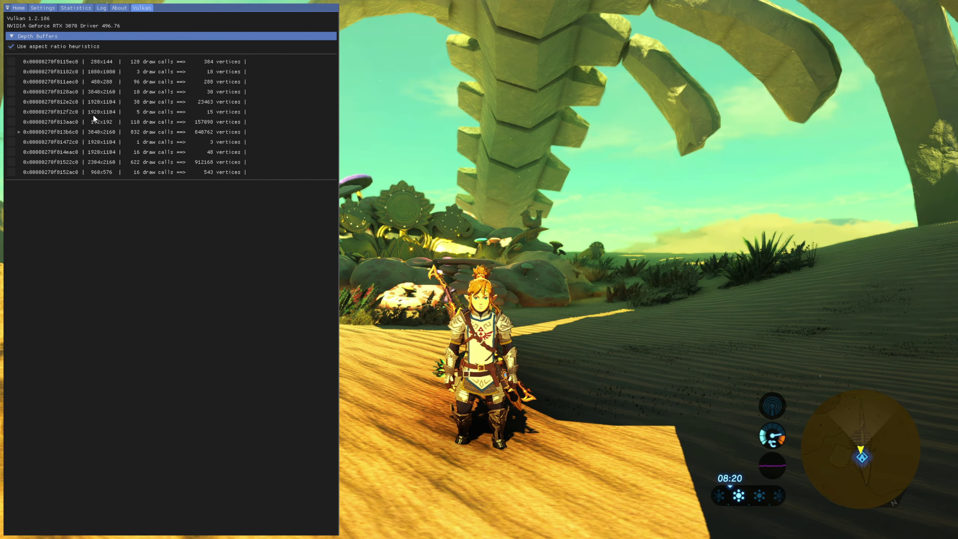
left_click(20, 8)
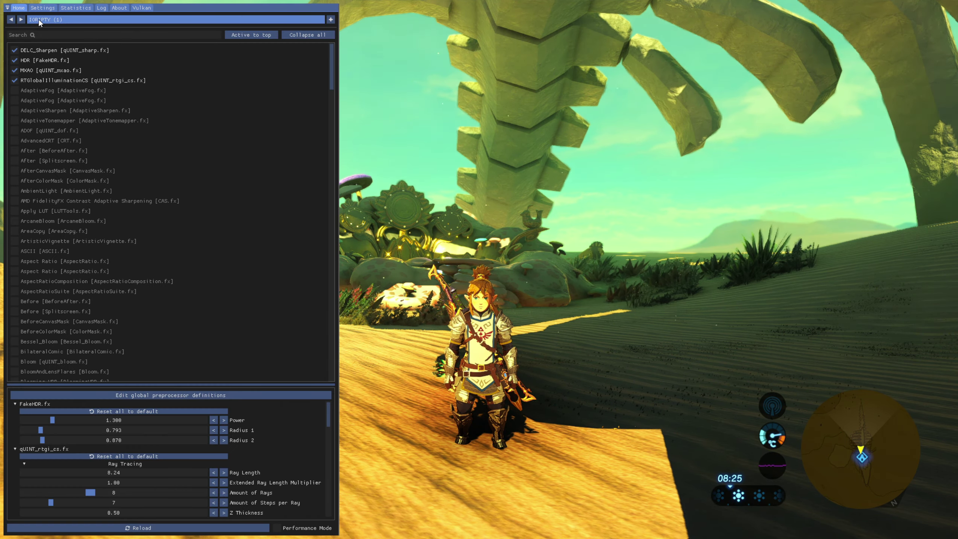
left_click(141, 7)
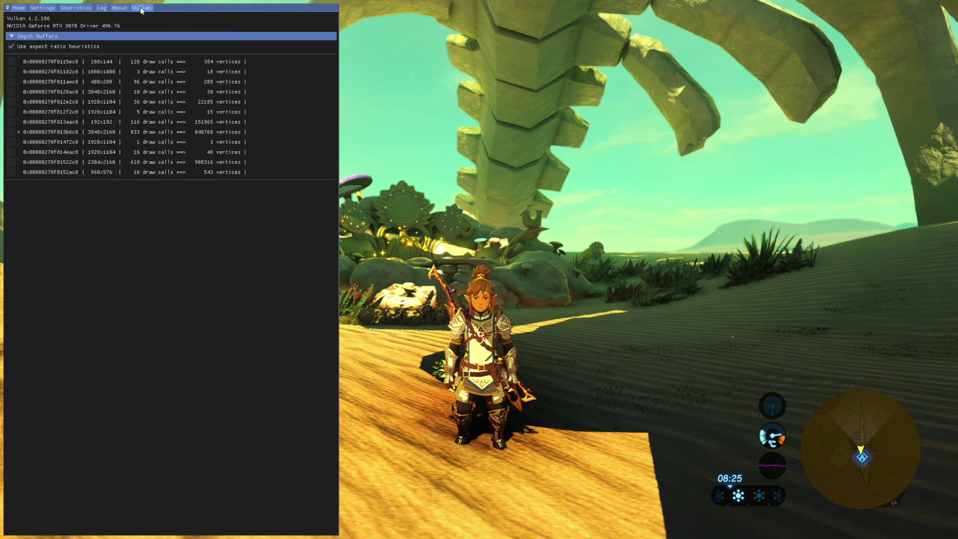
left_click(119, 8)
left_click(101, 8)
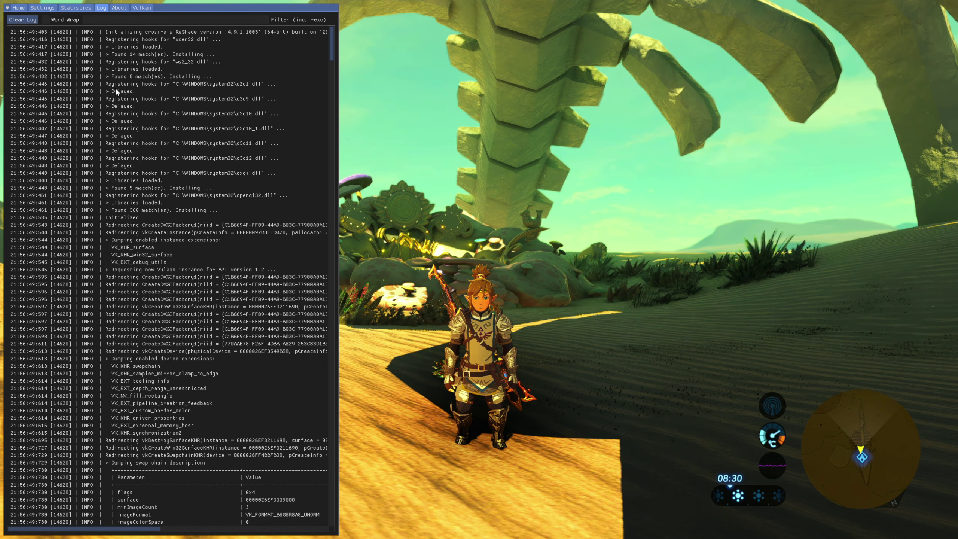
left_click(83, 9)
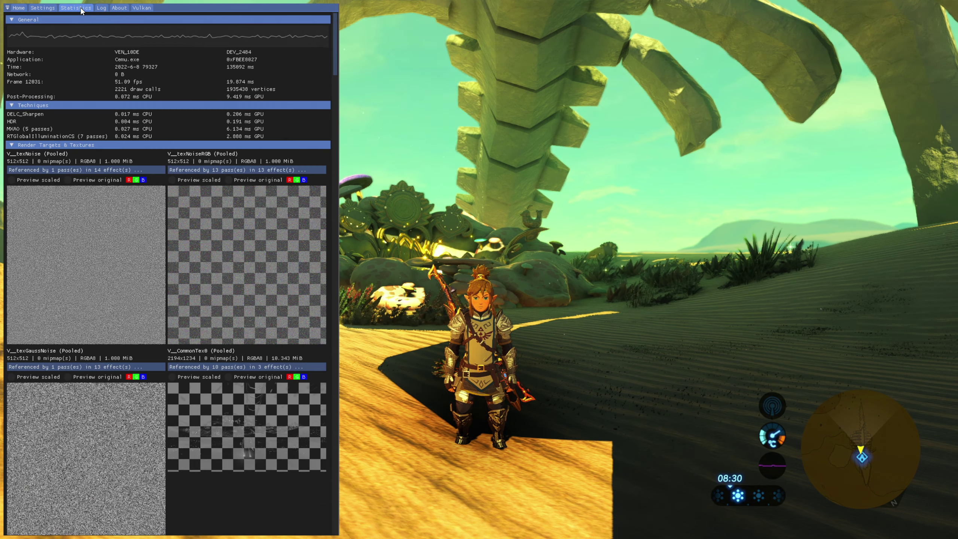
left_click(43, 8)
left_click(24, 8)
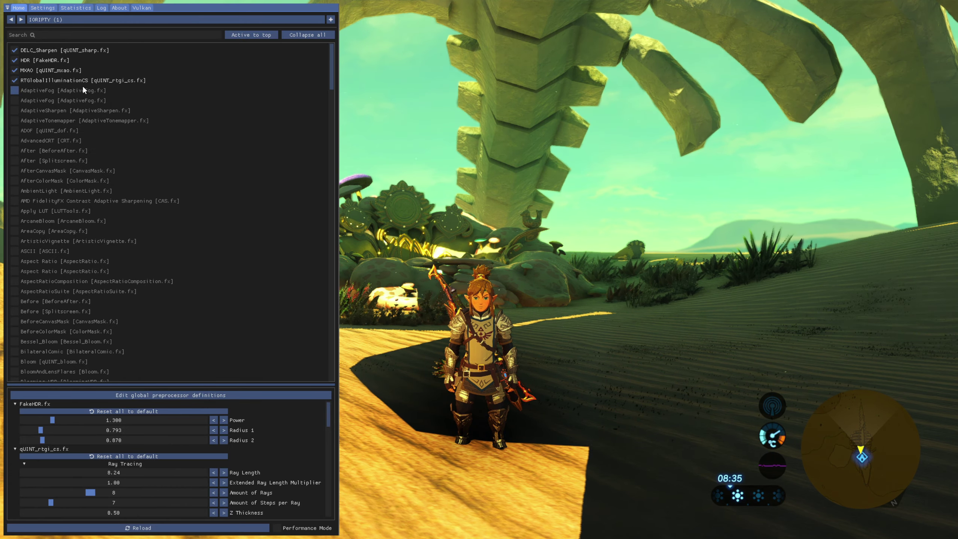